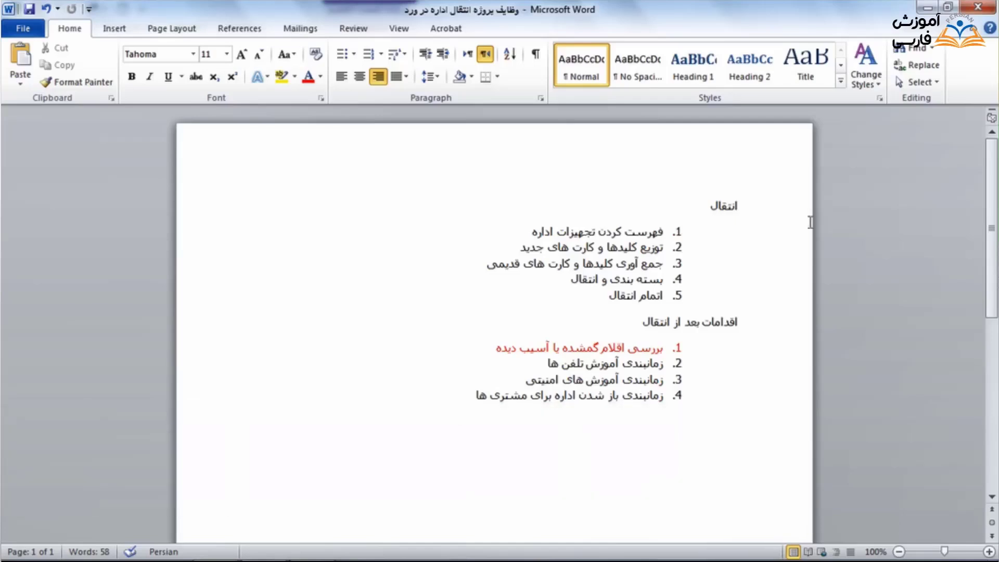
Copy the whole task list from the Word document and paste it into the first empty row below task 83, matching destination formatting
left_click_drag(787, 209, 451, 416)
key("ctrl+c")
left_click(63, 68)
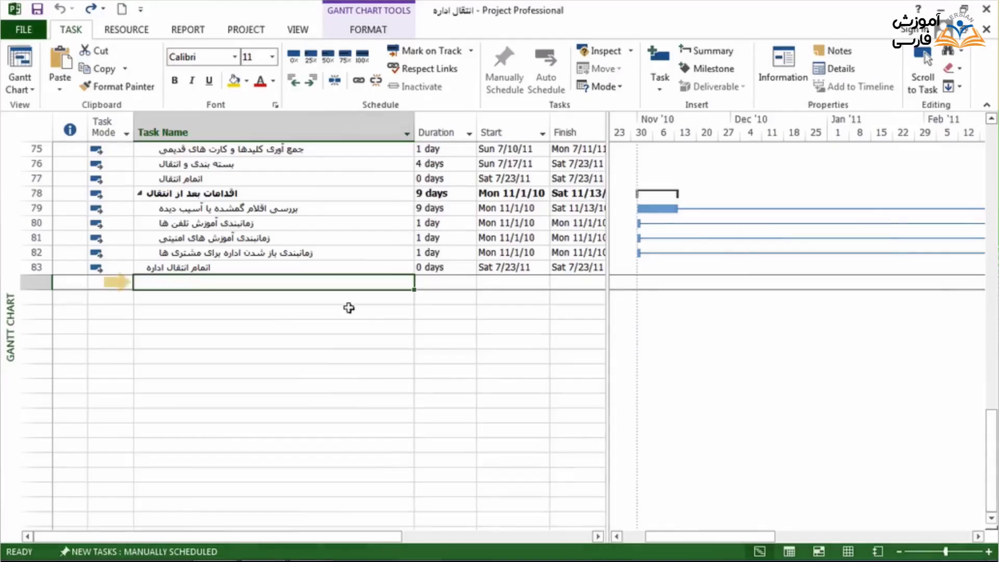
key("ctrl+v")
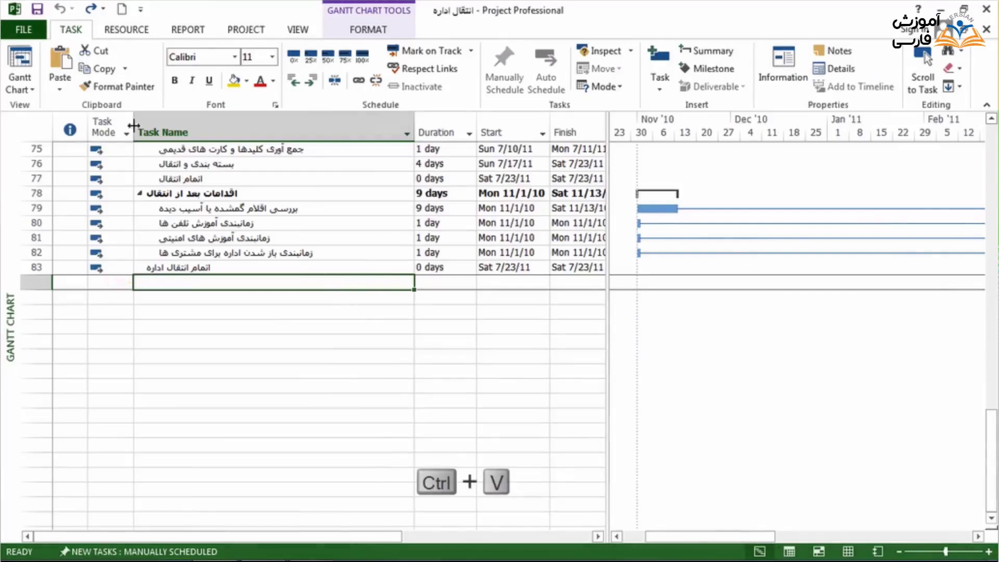
left_click(62, 66)
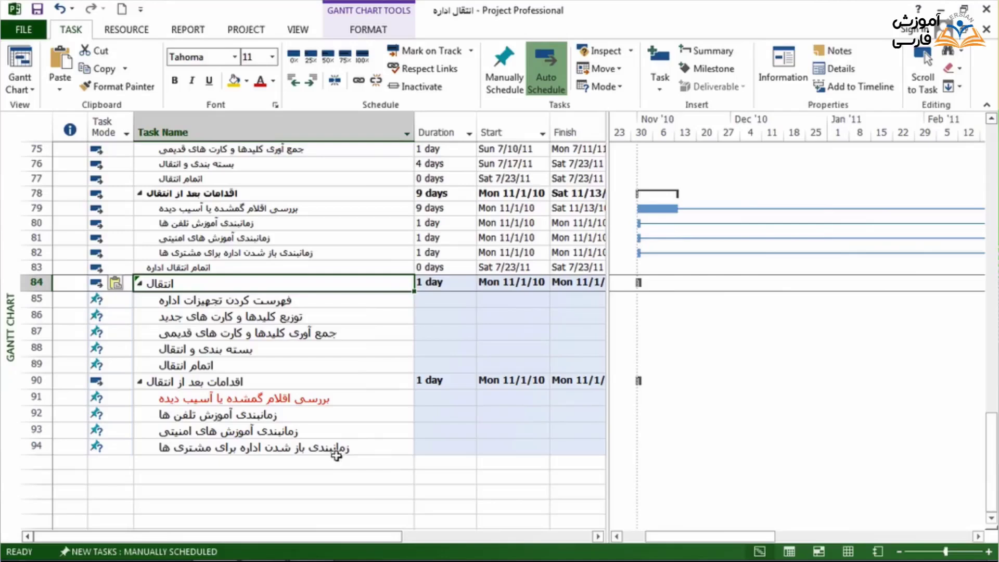
left_click(116, 285)
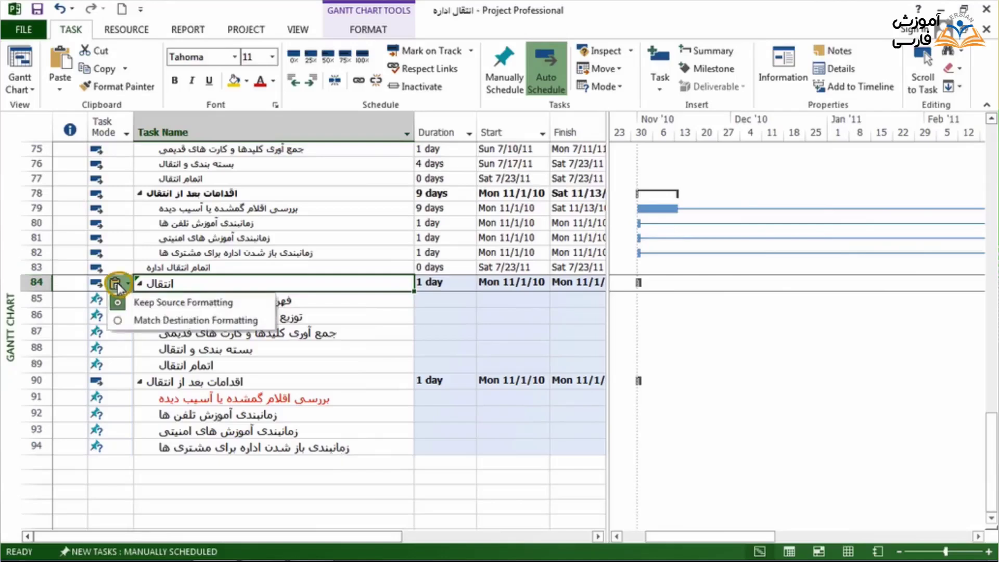
left_click(139, 321)
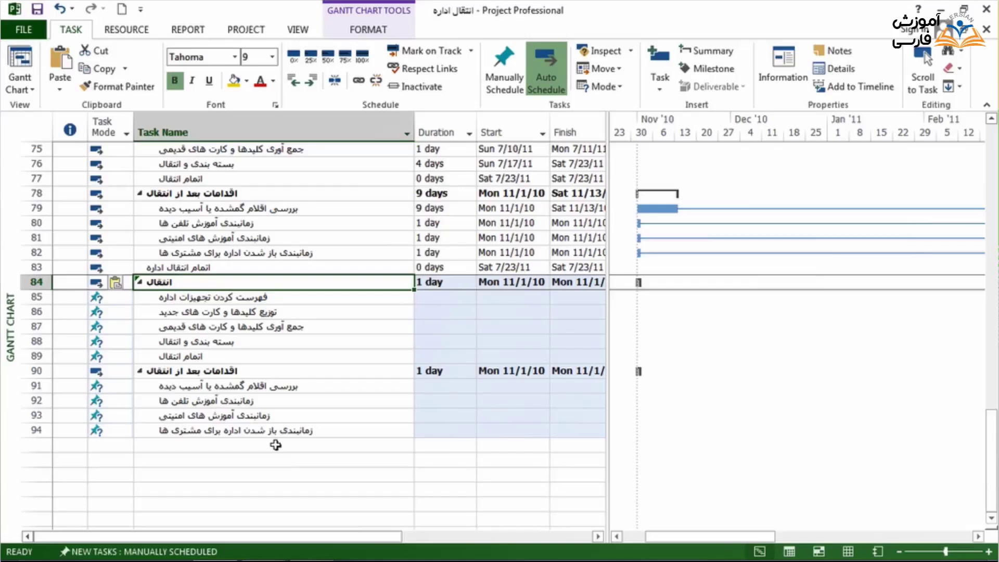
Copy task 10 (انتخاب محل) and paste it as a new row above task 29 (نهایی کردن طرح)
scroll(278, 352, "up", 20)
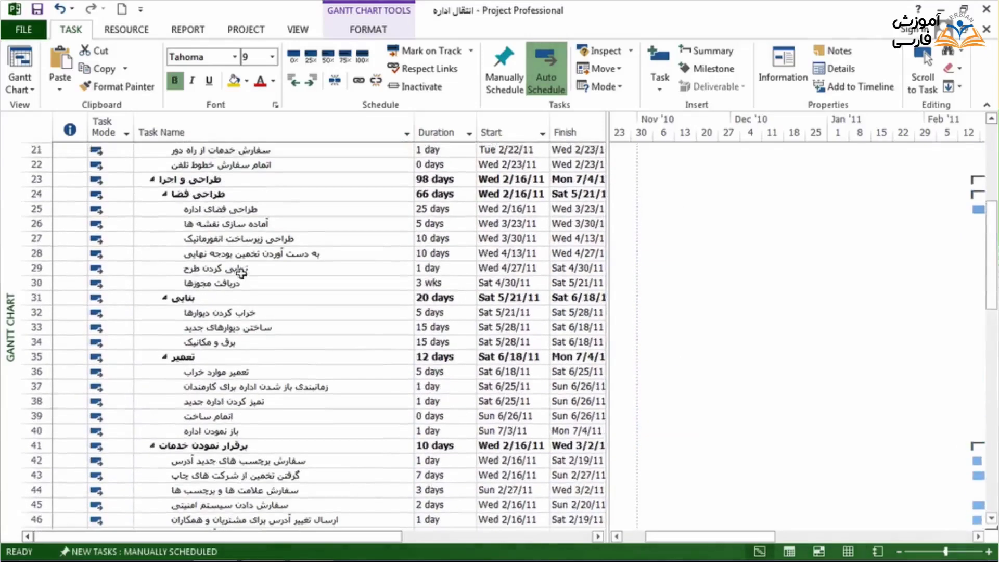
scroll(239, 275, "up", 1)
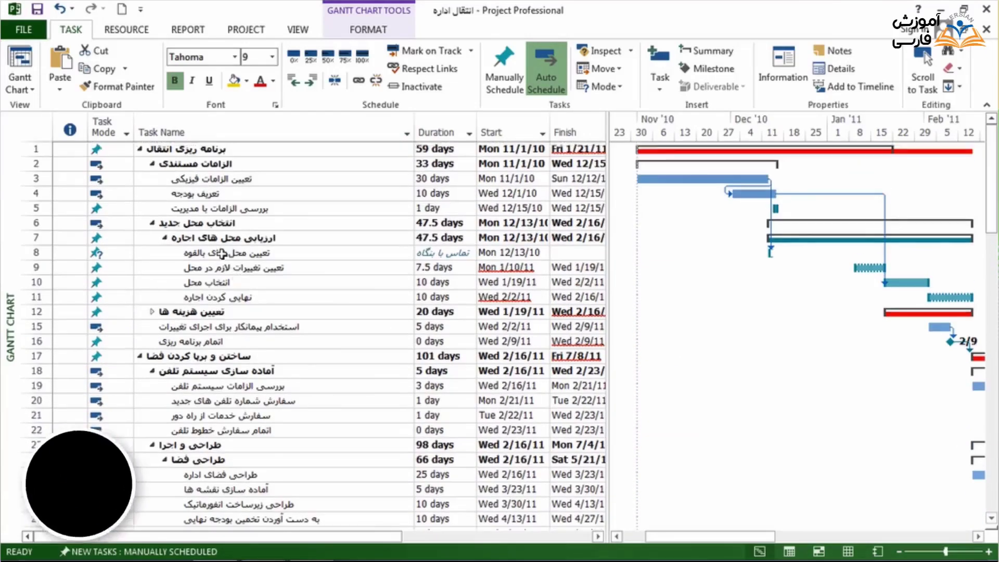
left_click(45, 284)
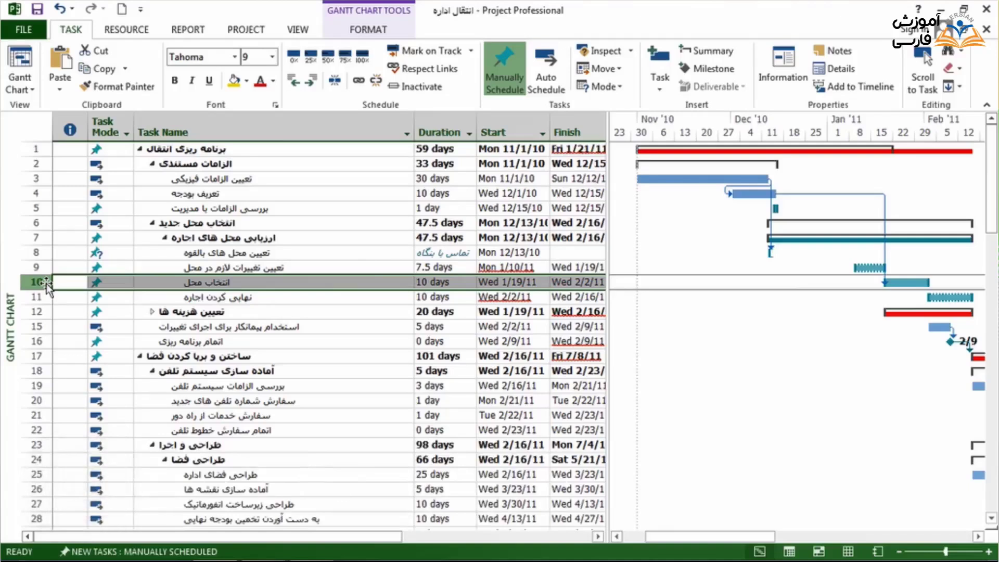
key("ctrl+c")
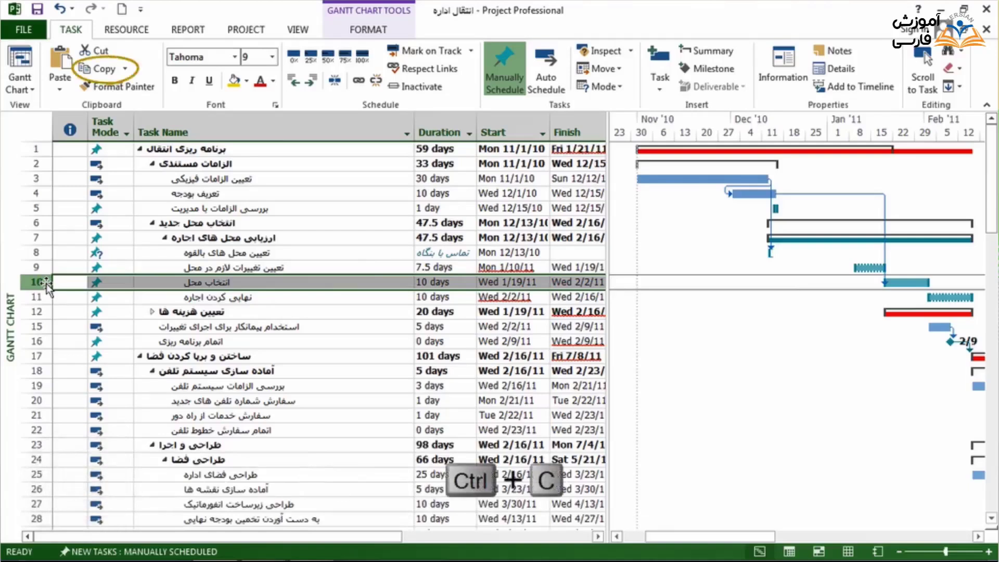
scroll(112, 296, "down", 7)
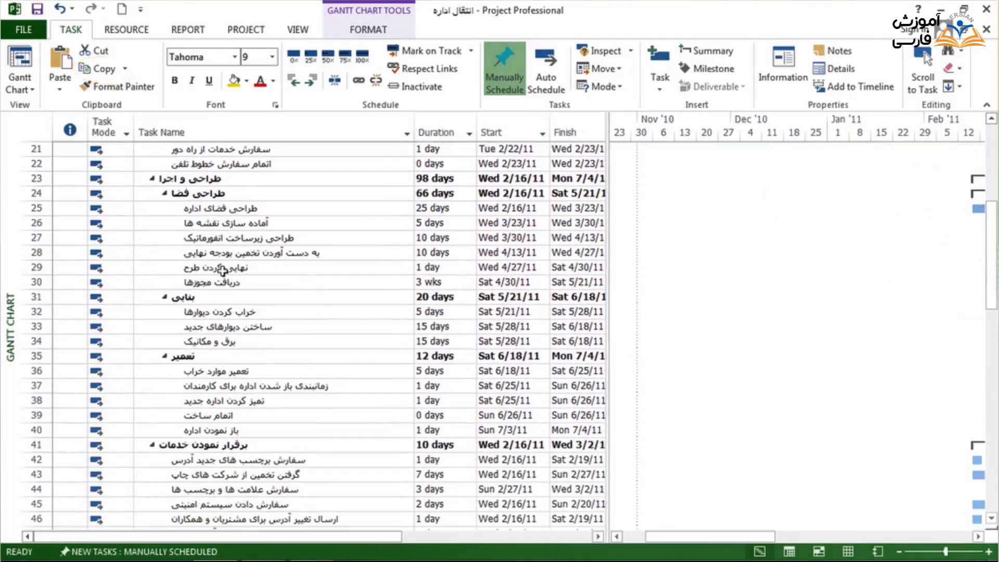
left_click(224, 270)
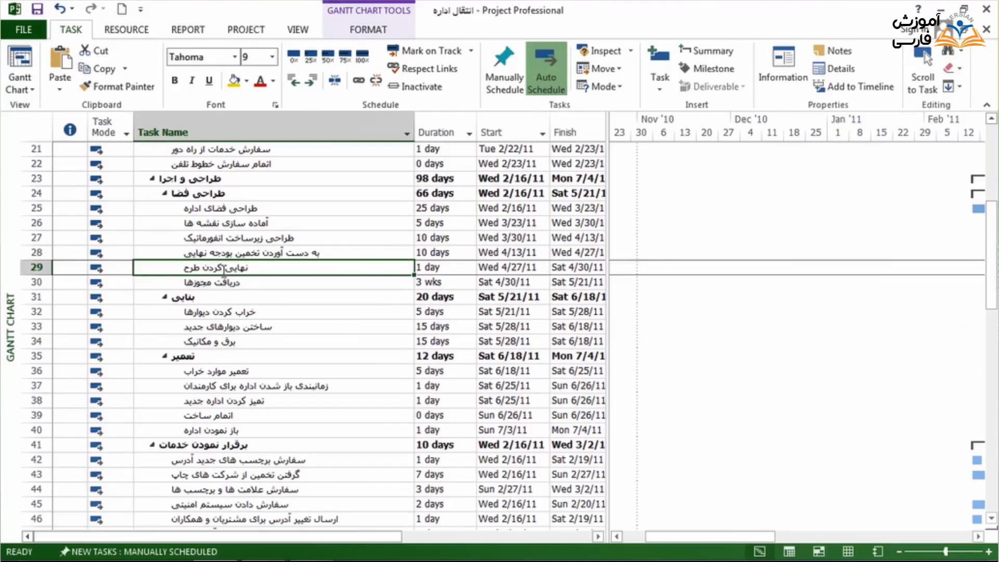
key("ctrl+v")
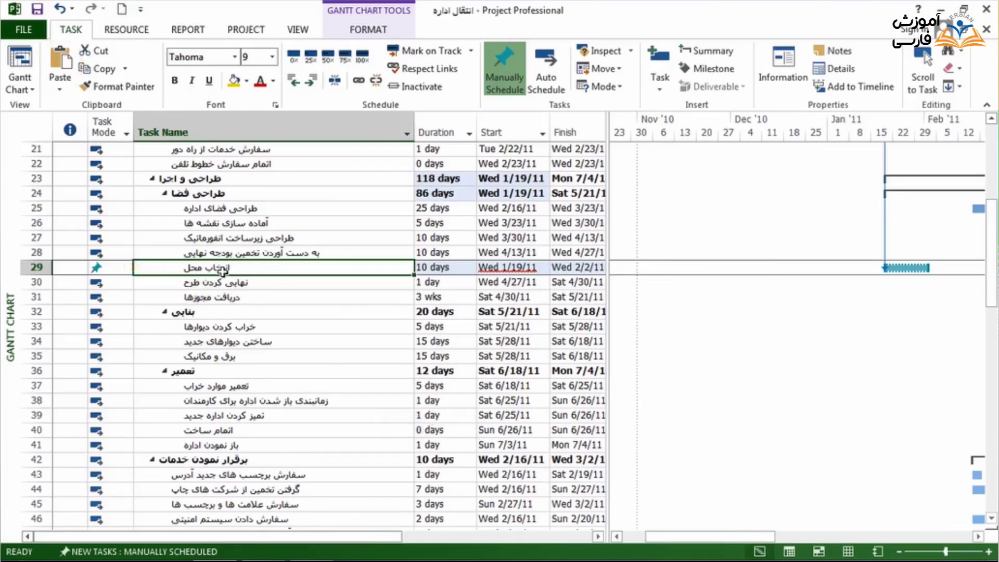
Insert a task named "وظیفه جدید" above task 38 (زمانبندی باز شدن اداره برای کارمندان)
scroll(222, 271, "down", 2)
left_click(225, 315)
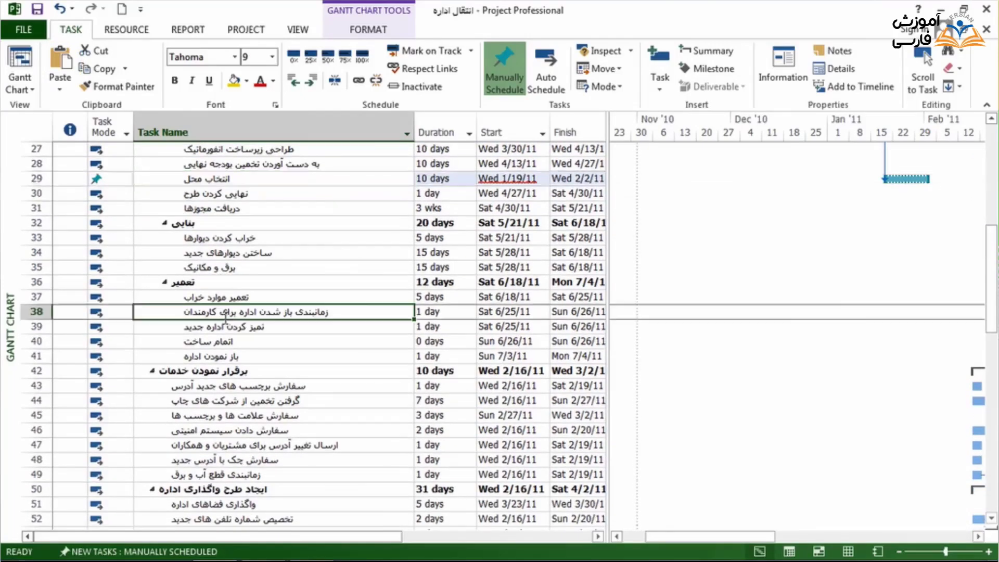
left_click(660, 67)
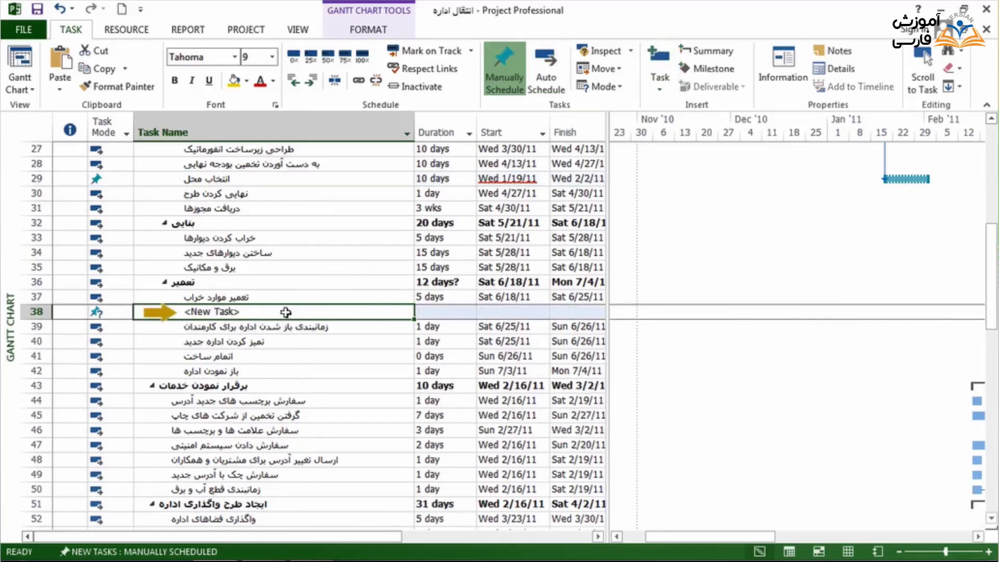
type("وظیفه جدید")
key("Return")
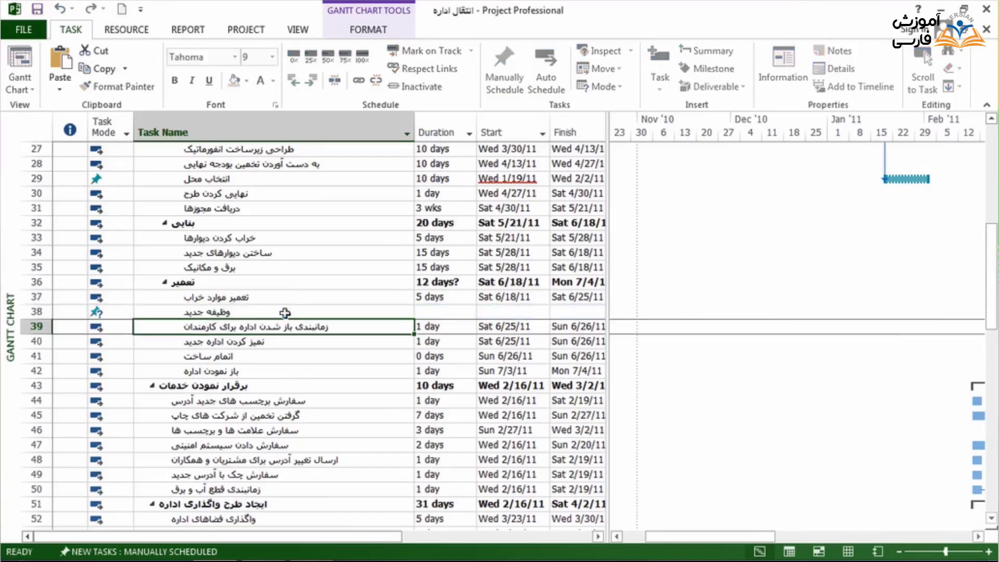
Indent the وظیفه جدید task beneath the task above it and outdent it back to its original level
left_click(285, 313)
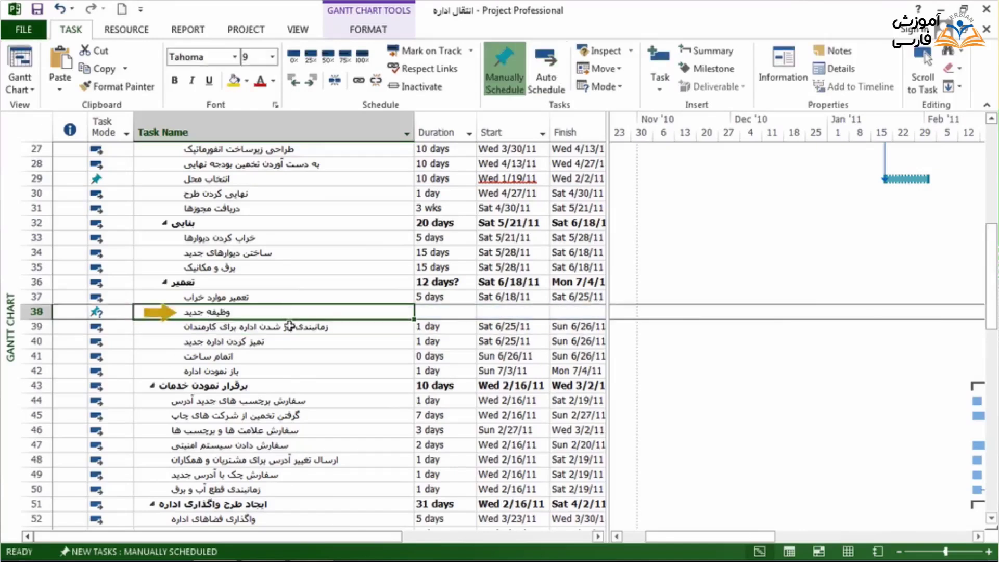
left_click(290, 327)
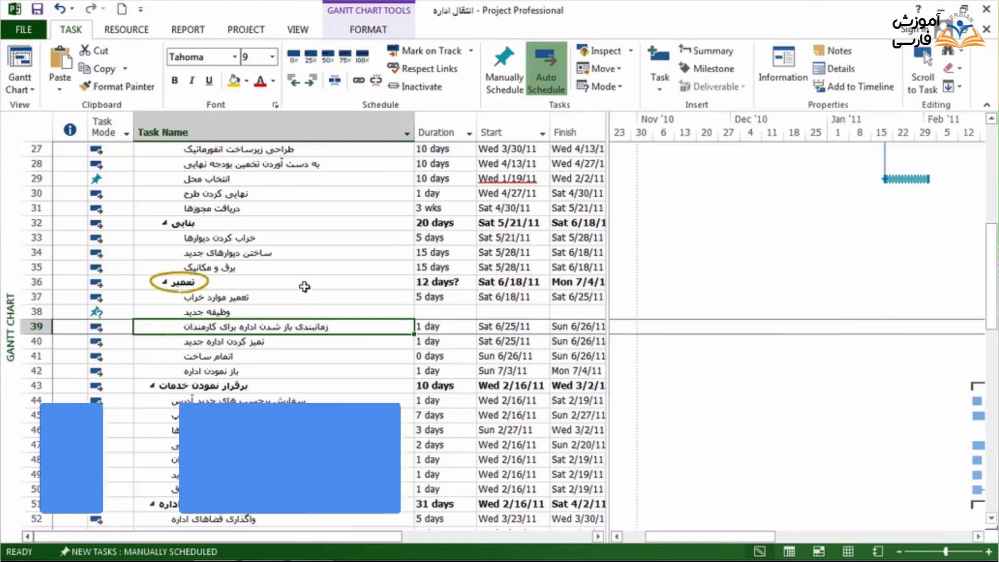
left_click(296, 312)
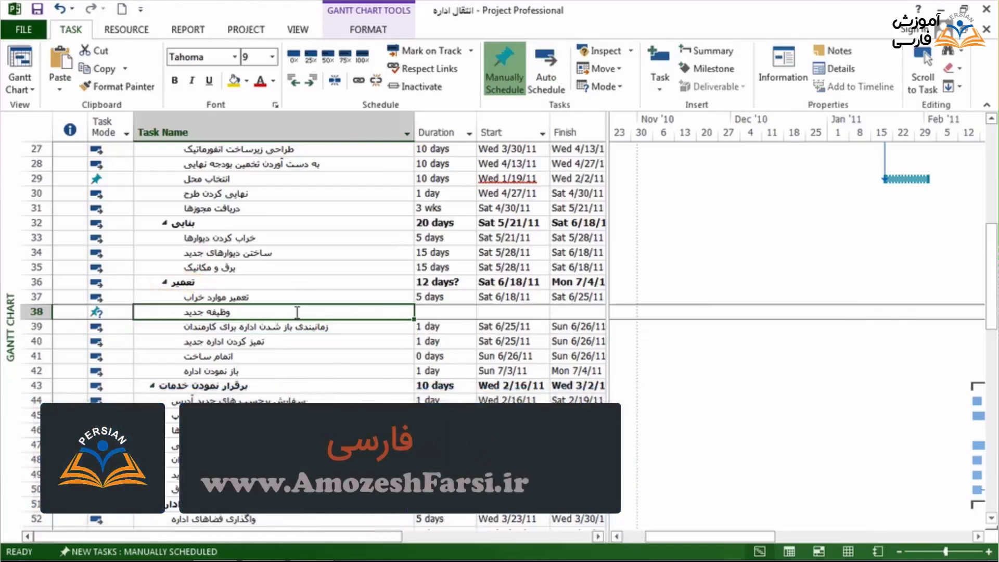
left_click(311, 84)
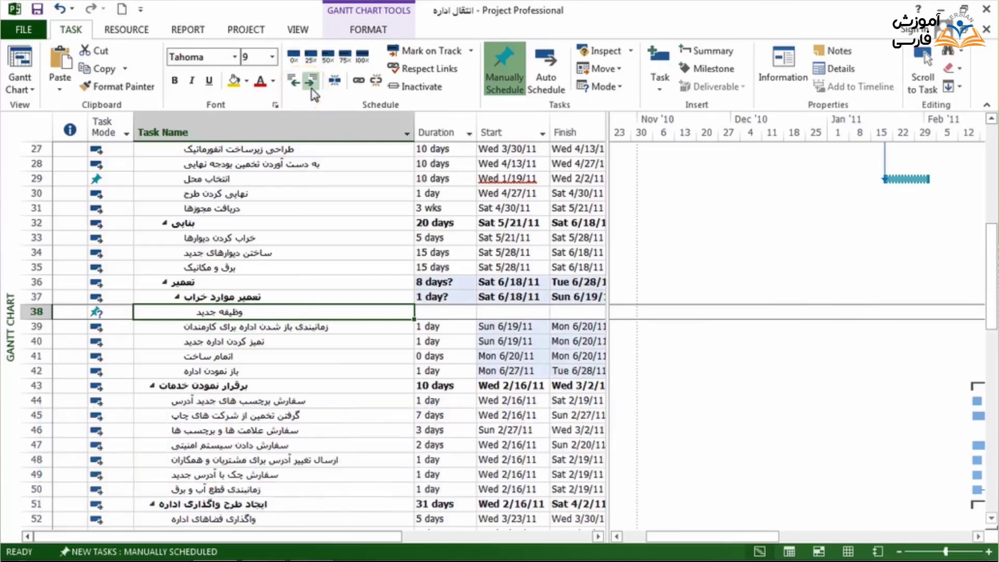
left_click(295, 82)
Move task 40 (تمیز کردن اداره جدید) up to row 38, directly above the وظیفه جدید task
scroll(336, 286, "down", 1)
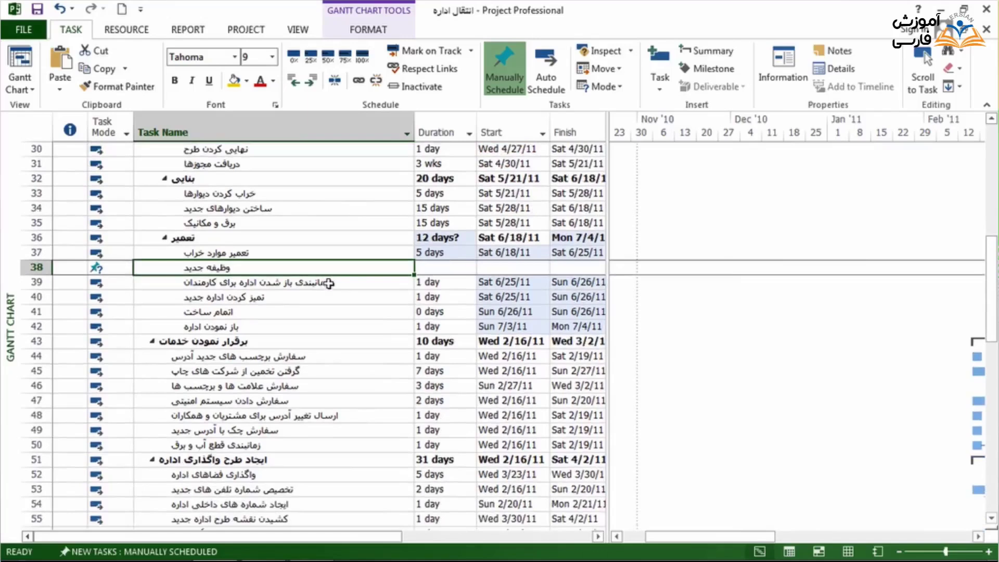
left_click(38, 300)
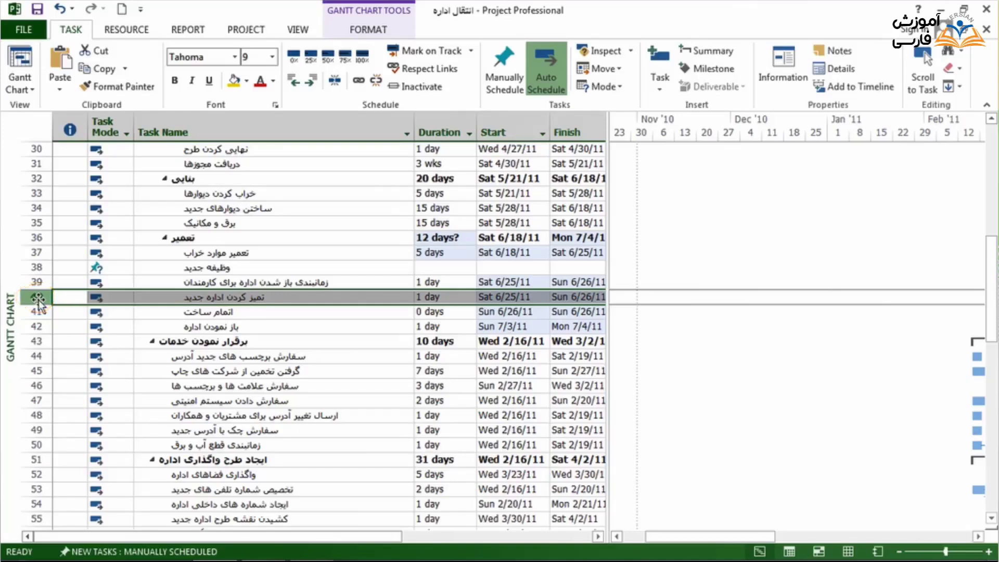
left_click_drag(37, 299, 34, 265)
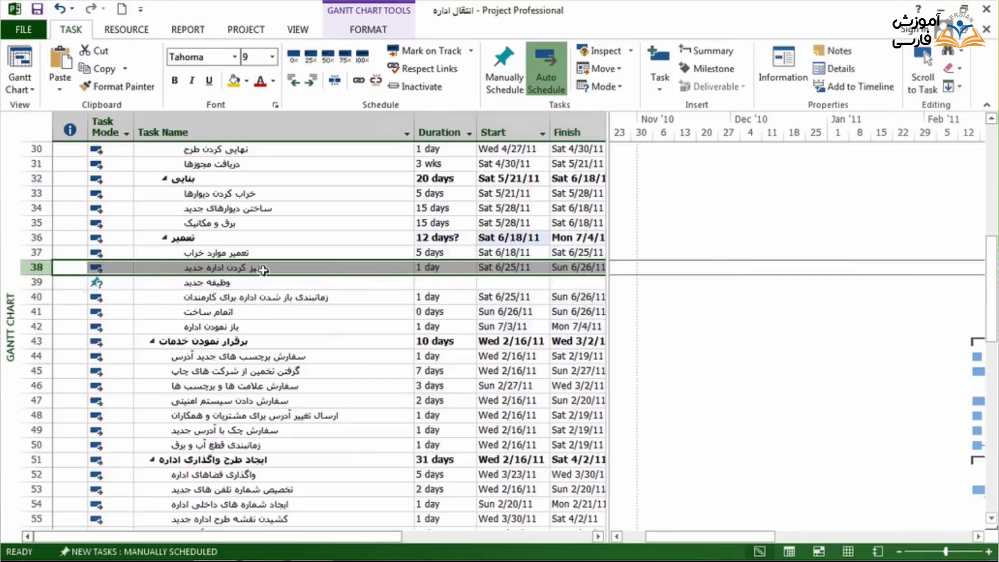
left_click(263, 269)
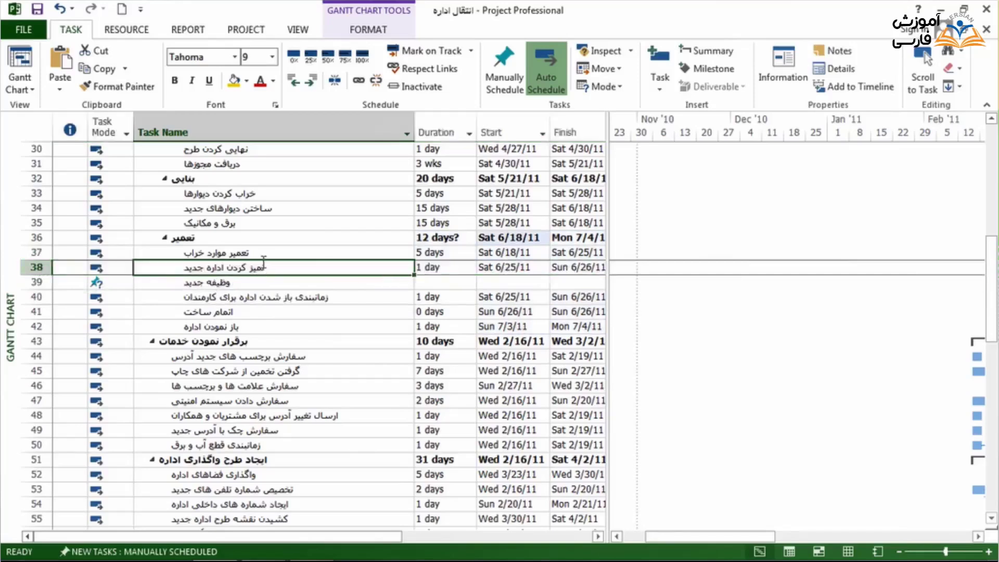
Delete the tasks سفارش دادن سیستم امنیتی and ارسال تغییر آدرس برای مشتریان و همکاران from the برقرار نمودن خدمات phase
scroll(263, 266, "down", 3)
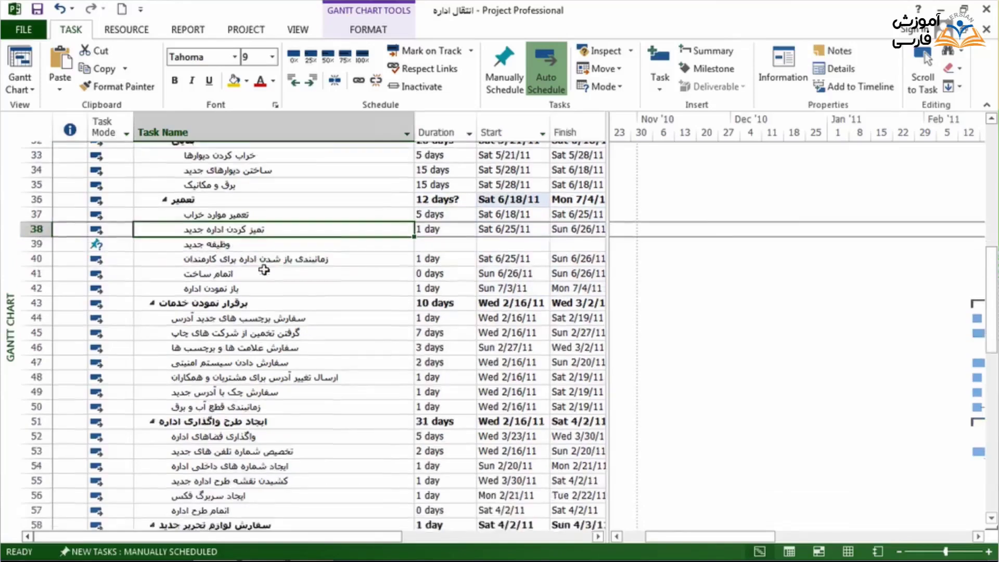
left_click(38, 267)
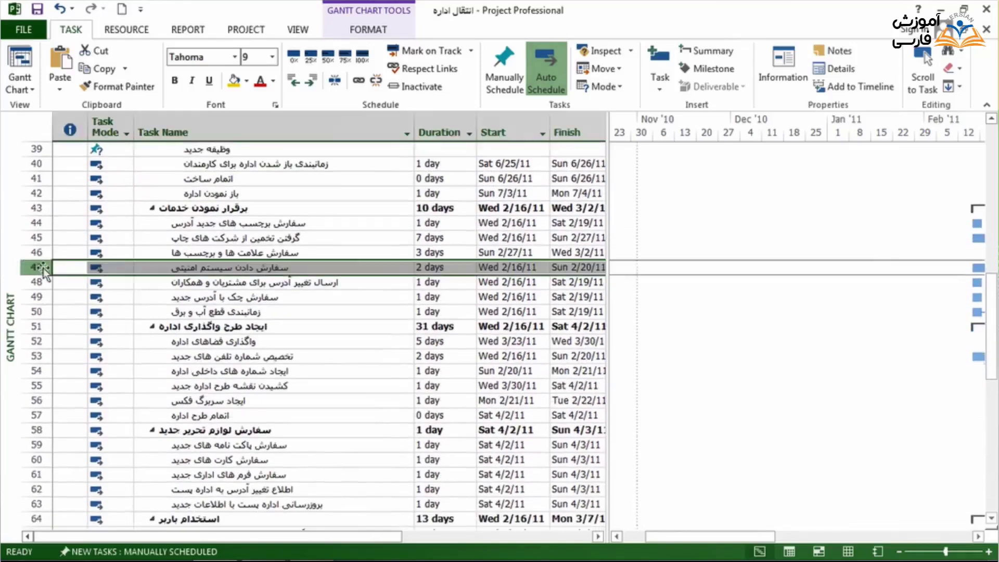
key("Delete")
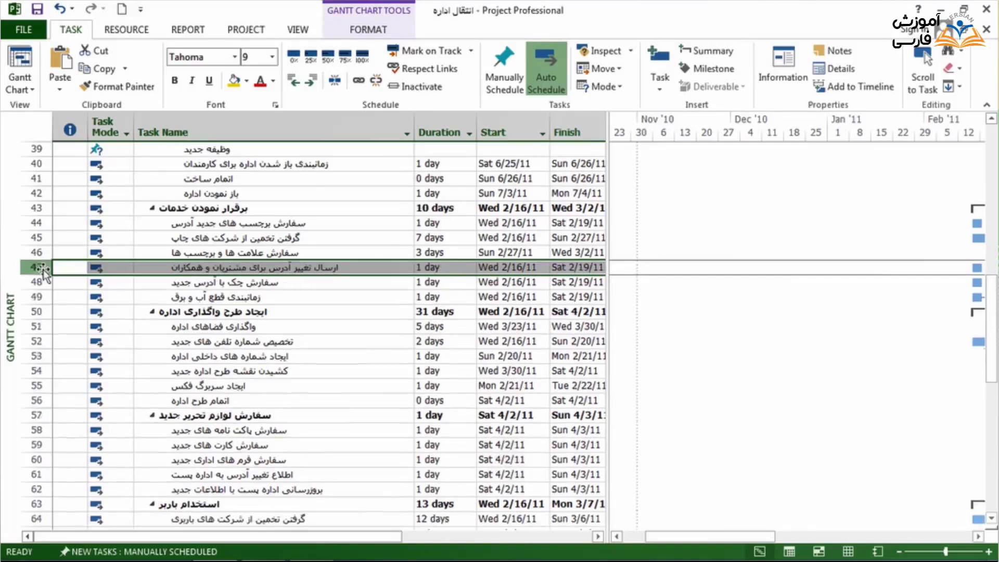
right_click(39, 269)
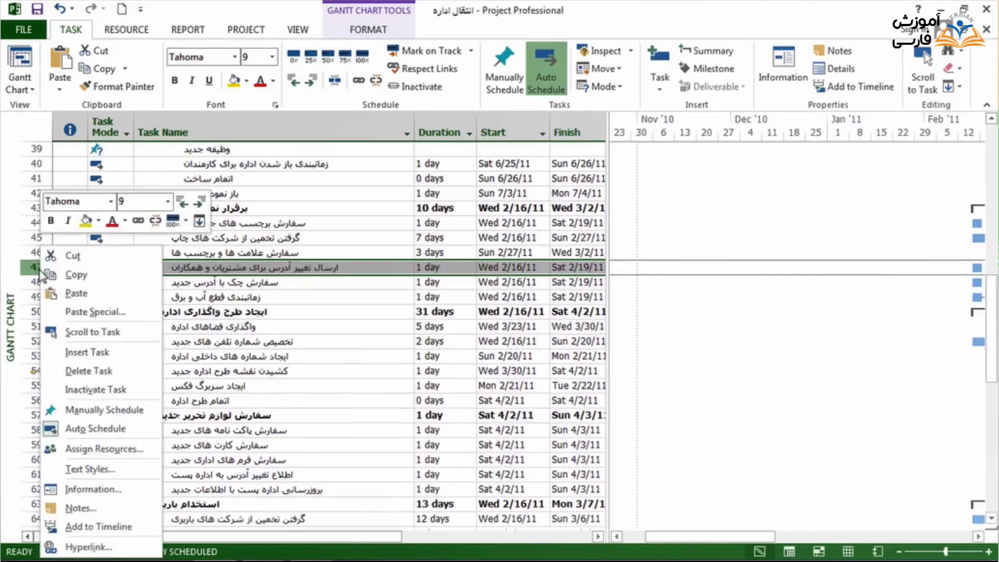
left_click(124, 369)
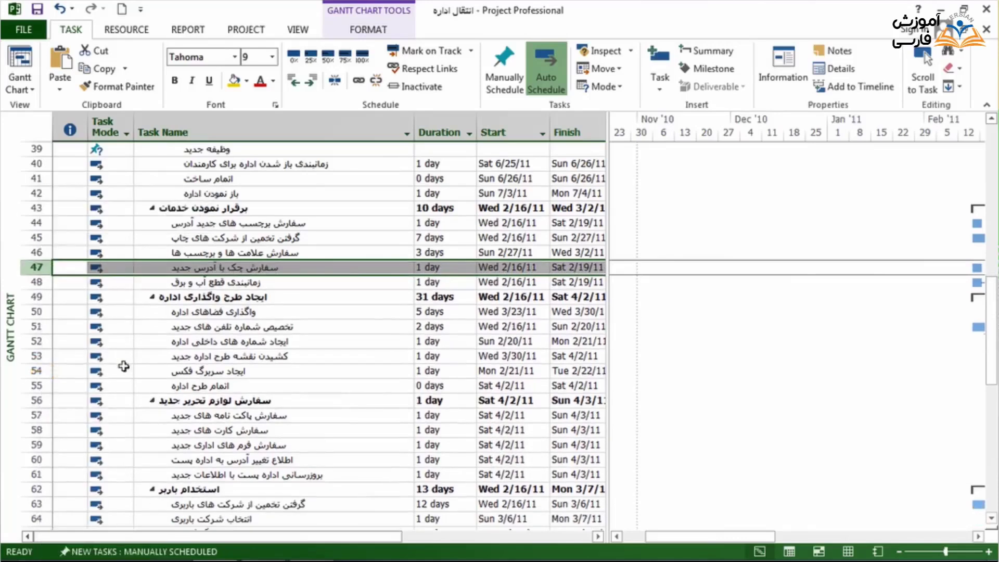
Delete summary task 43 (برقرار نمودن خدمات) together with all its subtasks
left_click(225, 211)
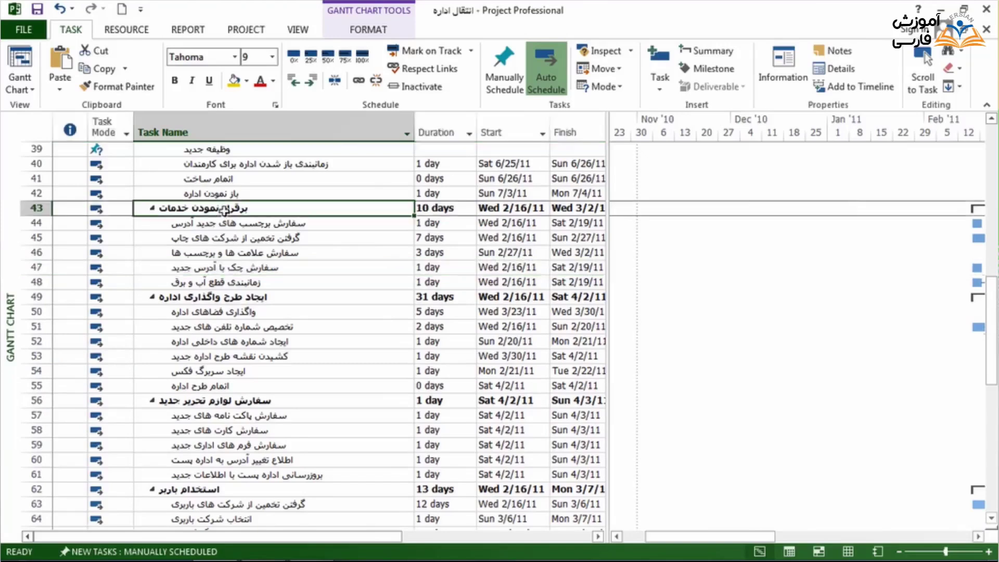
key("Delete")
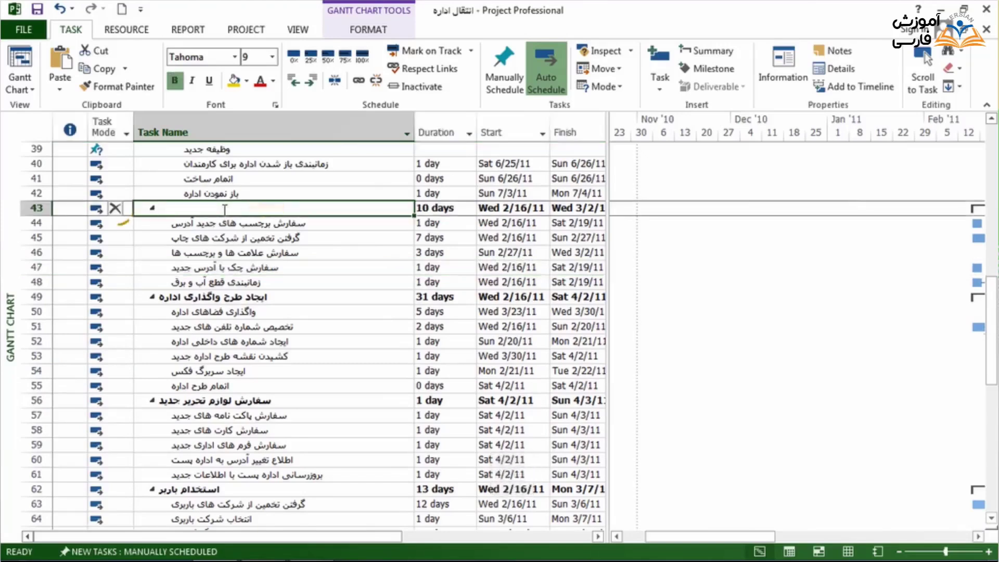
left_click(117, 208)
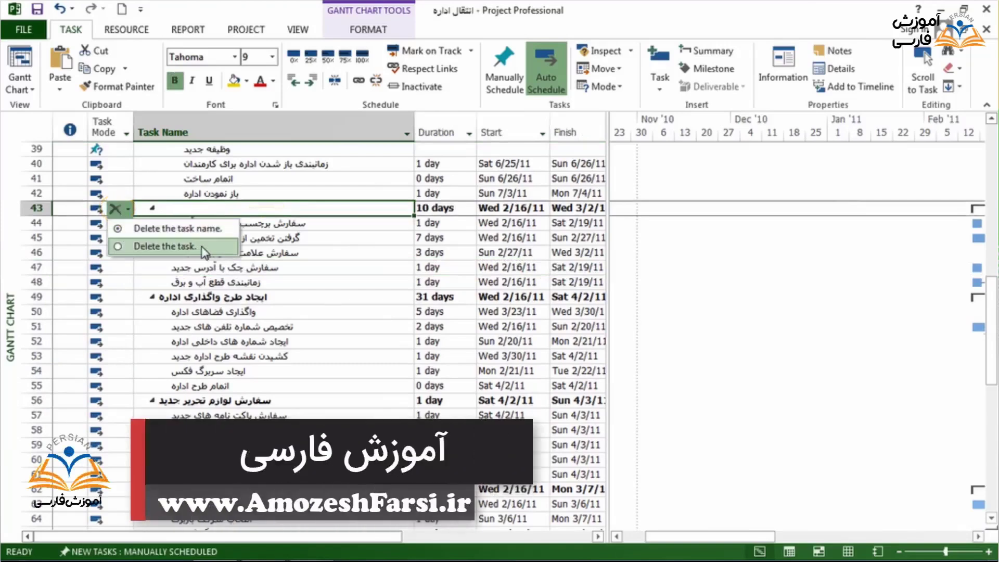
left_click(164, 246)
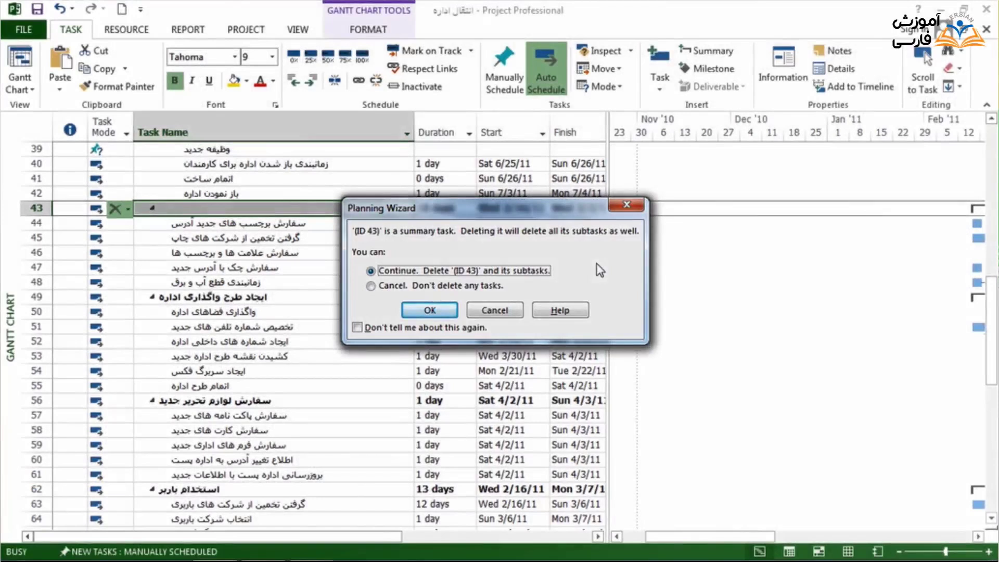
left_click(431, 310)
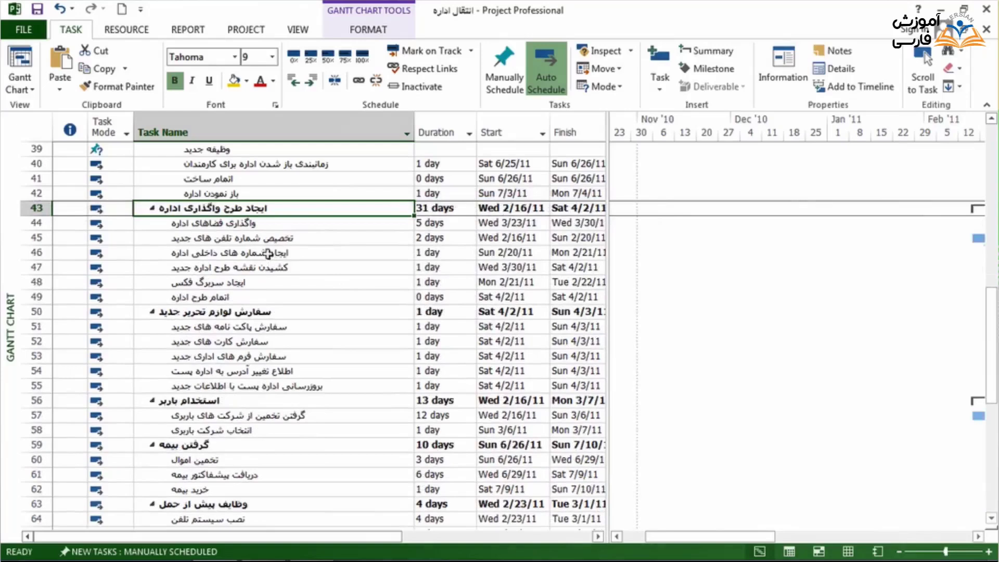
Outdent subtasks 44 to 49 under the ایجاد طرح واگذاری اداره summary task
left_click_drag(267, 224, 274, 298)
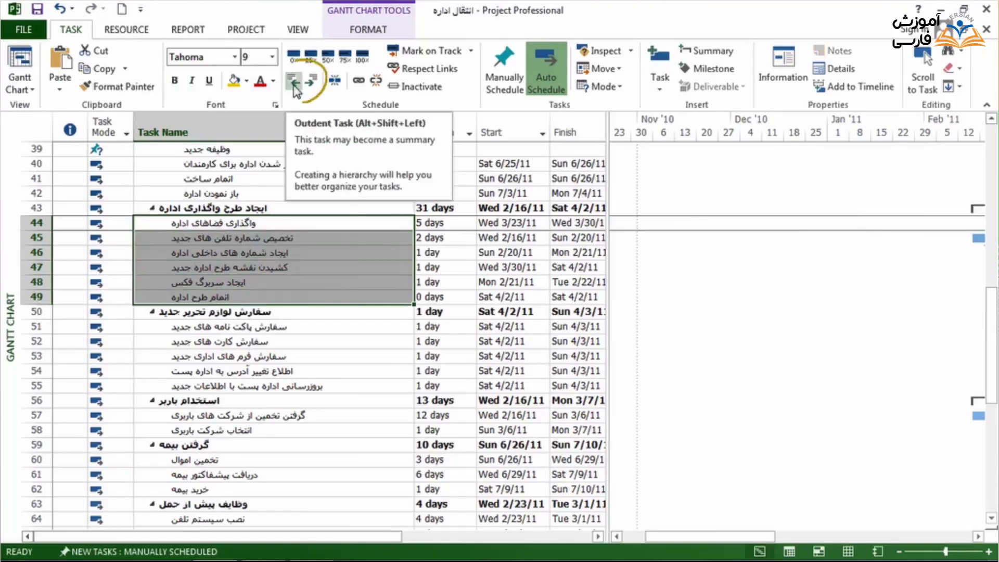
left_click(295, 88)
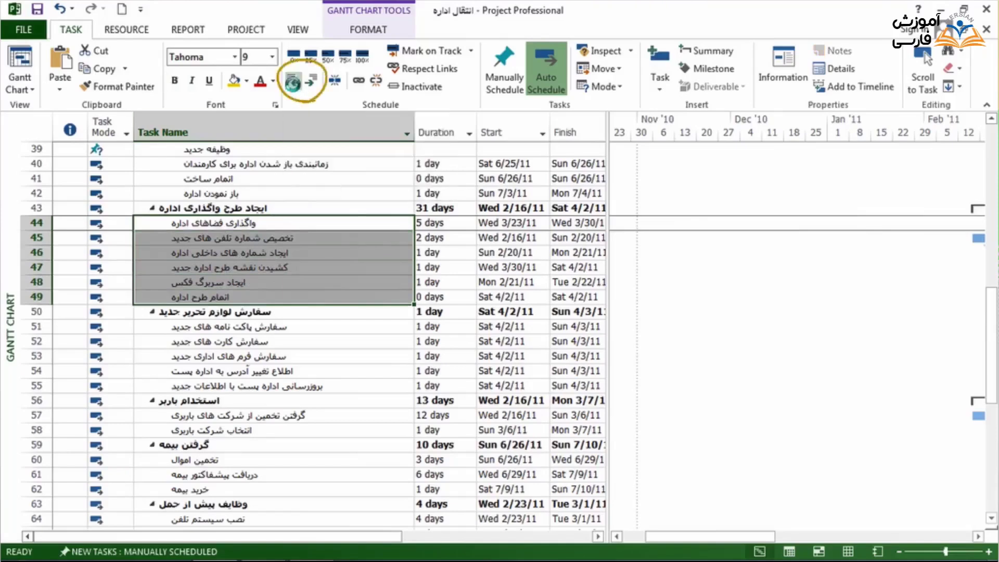
Delete the former summary task 43 (ایجاد طرح واگذاری اداره) on its own, keeping the outdented tasks below it
left_click(233, 208)
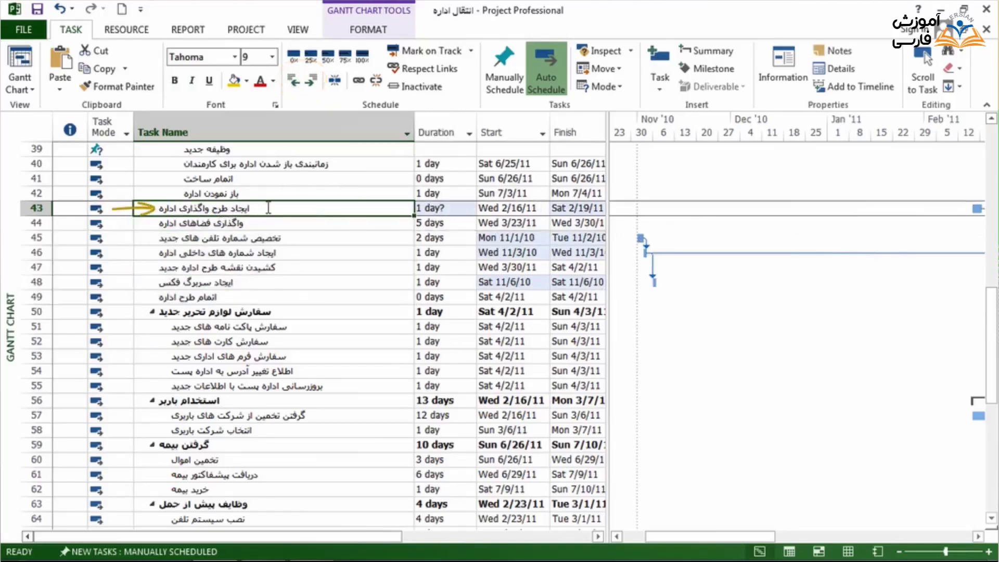
left_click(44, 208)
key("Delete")
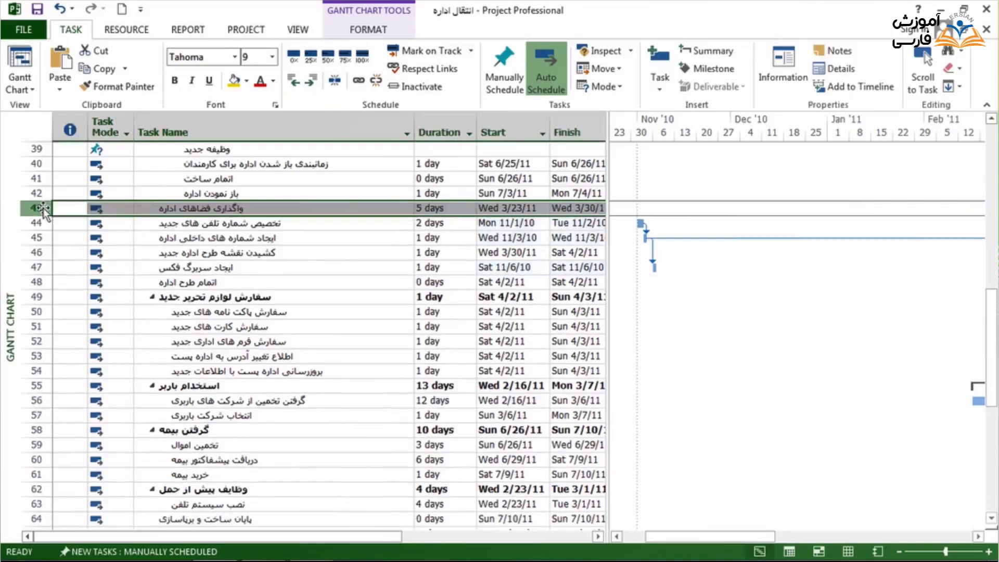
Clear the name of task 78 (فهرست کردن تجهیزات اداره) under the انتقال summary task in row 77 and delete its whole row
scroll(281, 318, "down", 4)
scroll(281, 318, "down", 5)
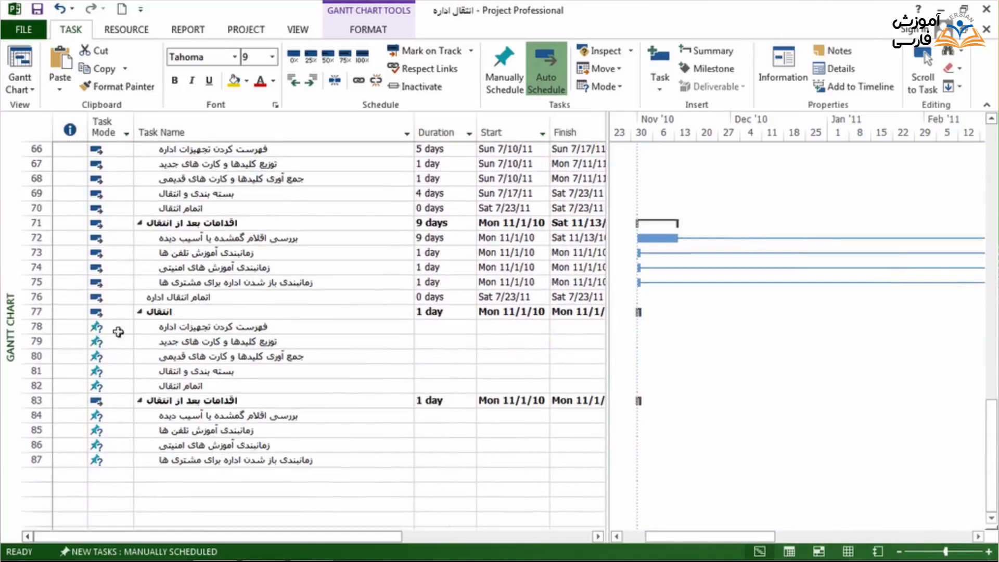
left_click(216, 327)
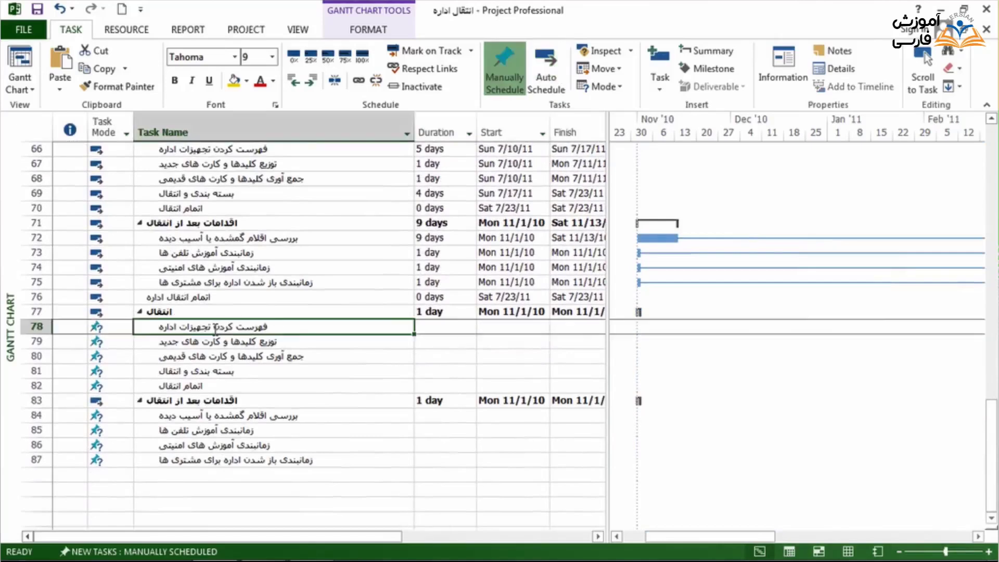
key("Delete")
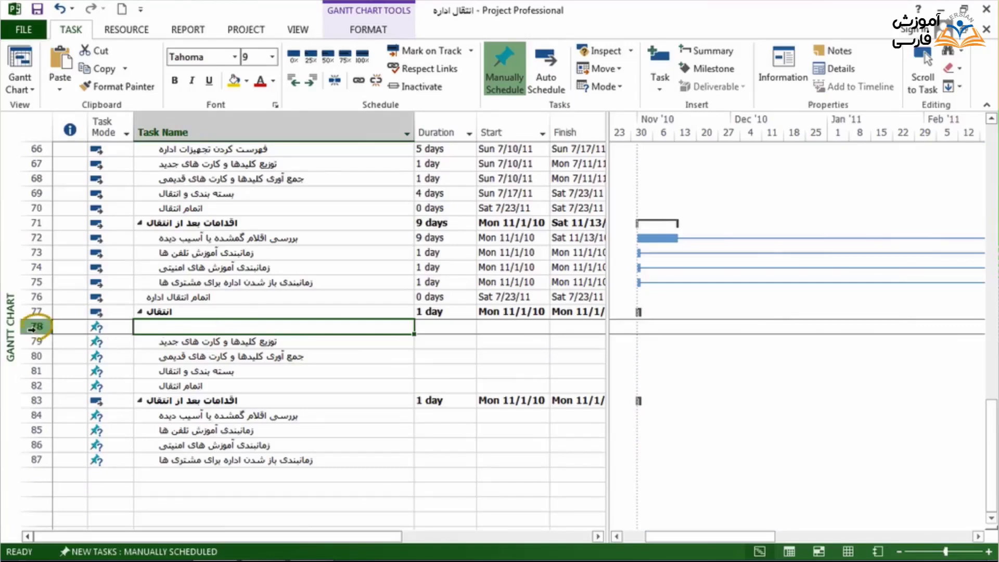
left_click(33, 328)
key("Delete")
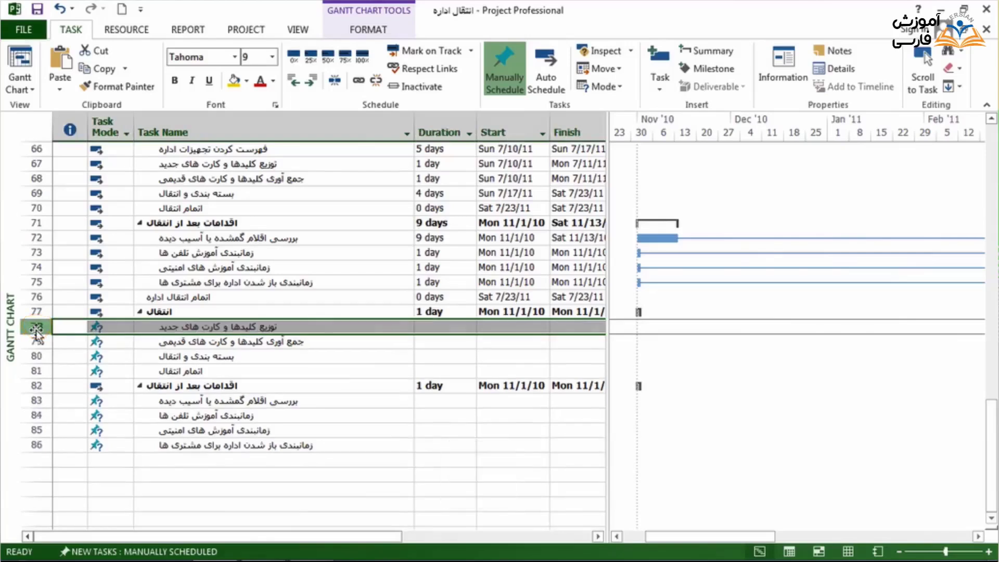
Clear the name of task 75 (زمانبندی باز شدن اداره برای مشتری ها) and apply the "Delete the task" option to remove it entirely
left_click(219, 285)
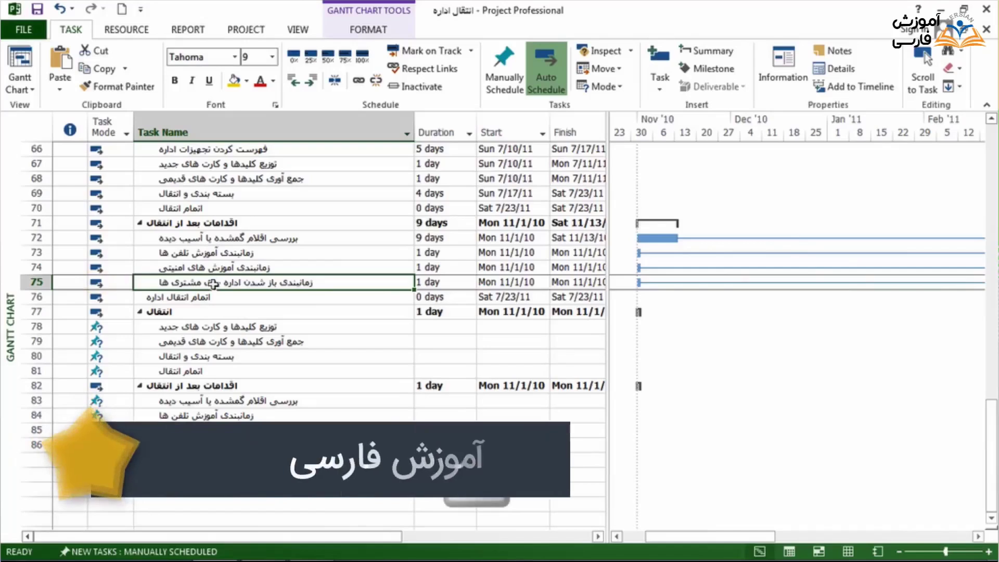
key("Delete")
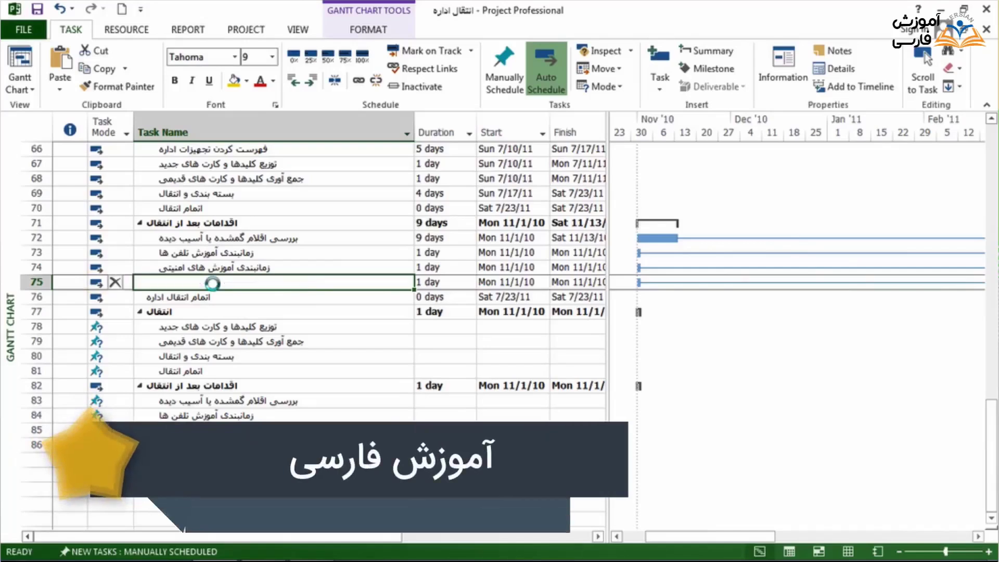
left_click(125, 284)
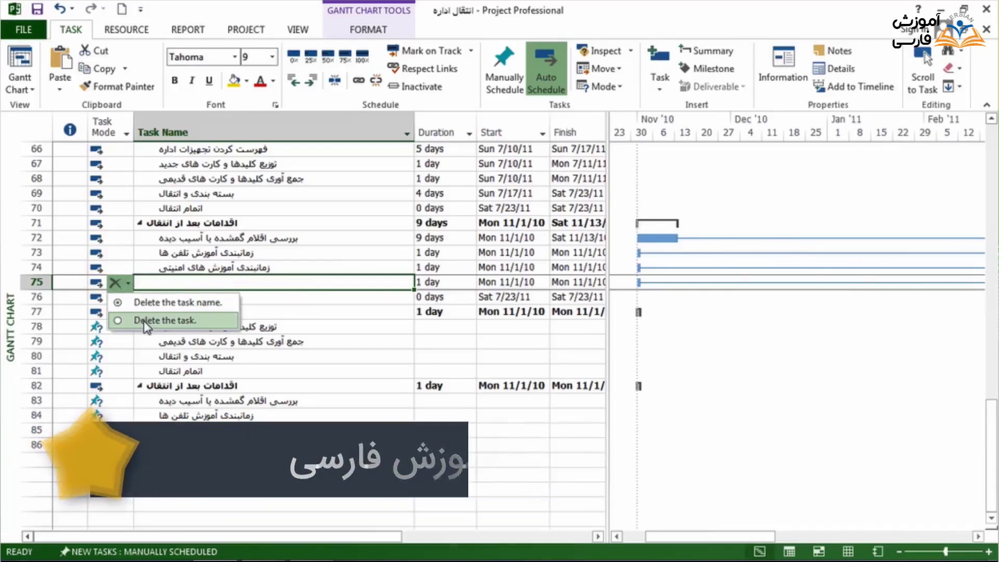
left_click(146, 321)
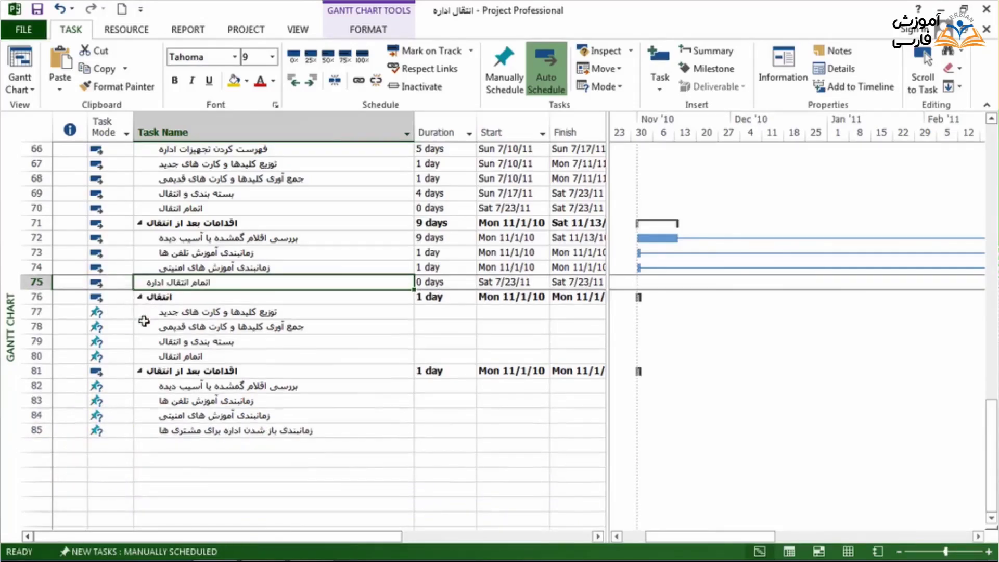